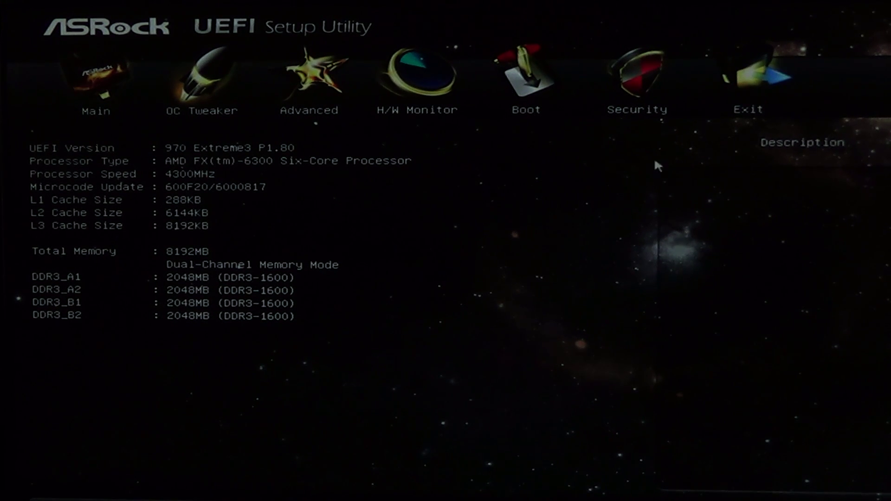
Step: Load UEFI defaults and save, rebooting to stock 3500MHz CPU and DDR3-1066 memory
click(762, 79)
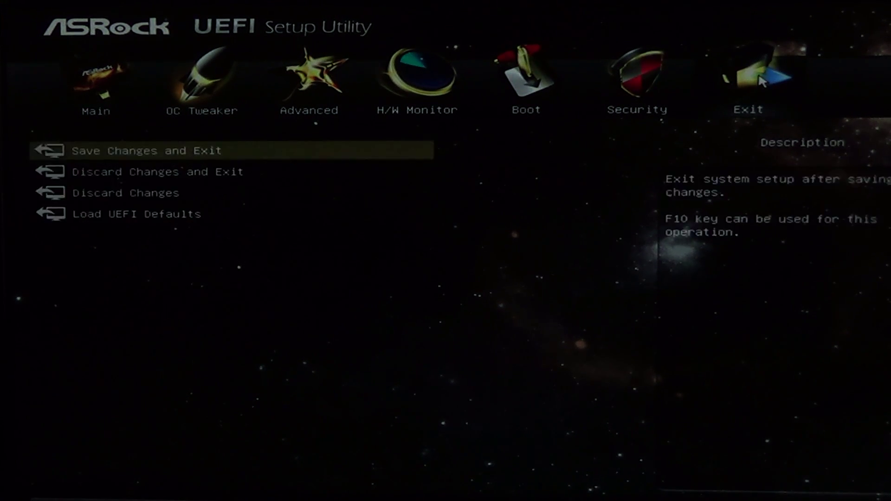
click(147, 217)
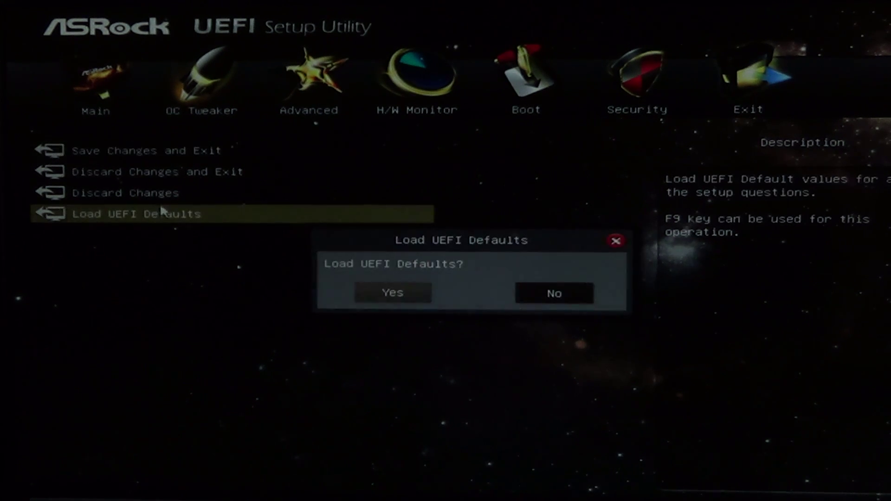
click(414, 297)
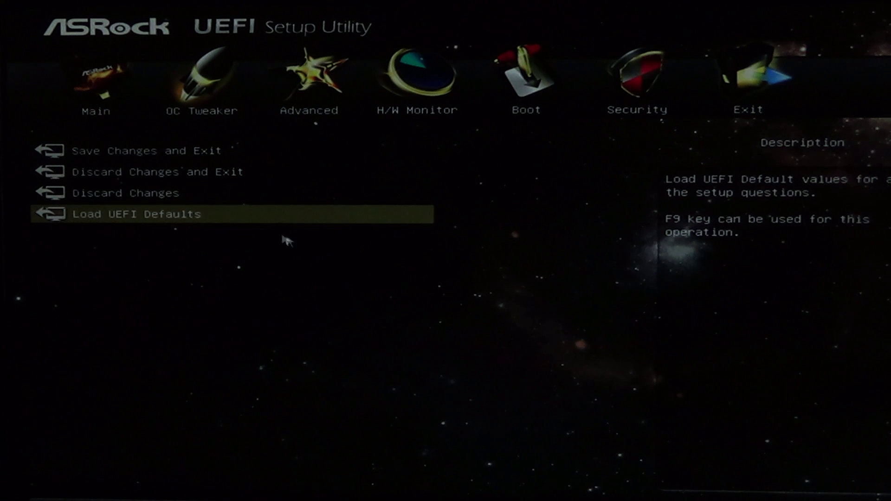
click(177, 150)
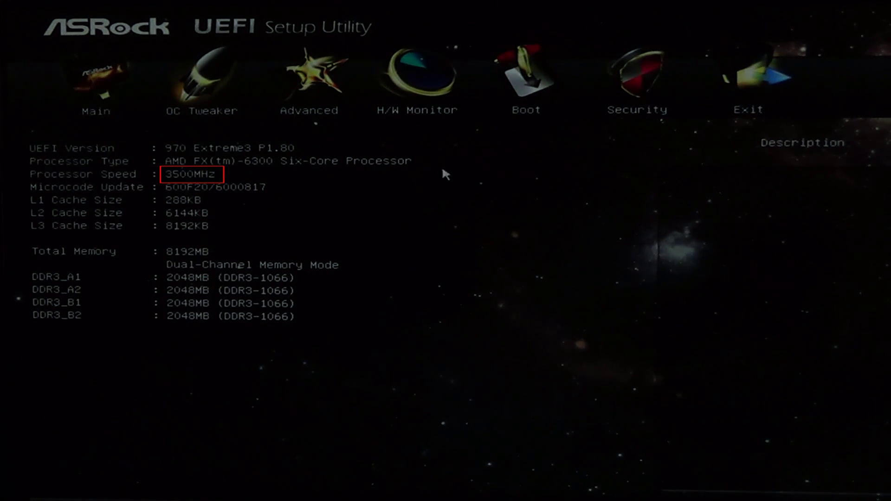
Step: In OC Tweaker, set Overclock Mode to Manual and disable Spread Spectrum
click(206, 114)
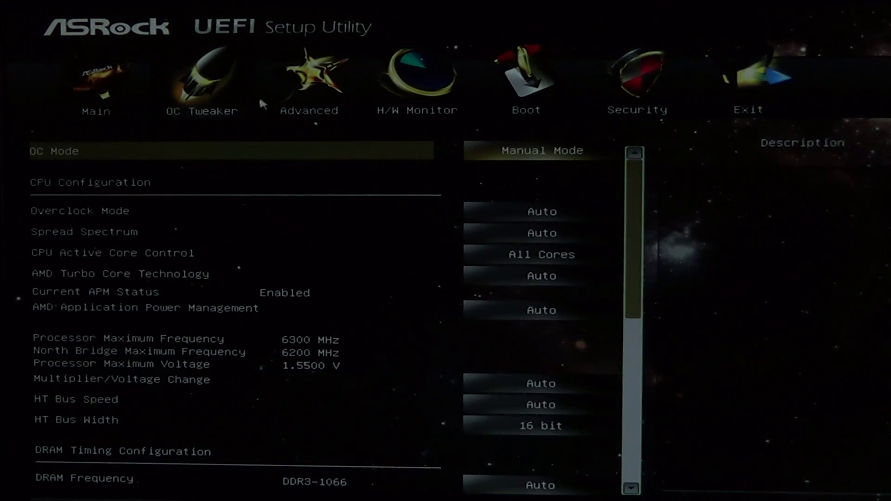
click(563, 213)
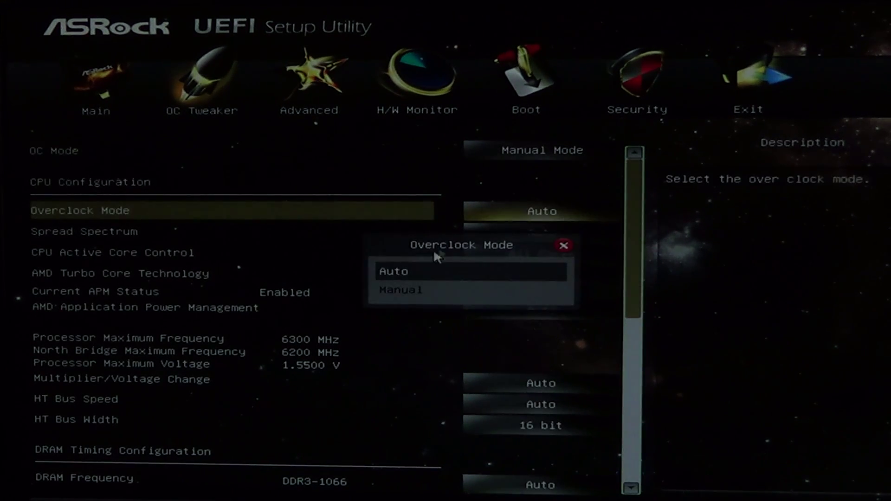
click(404, 288)
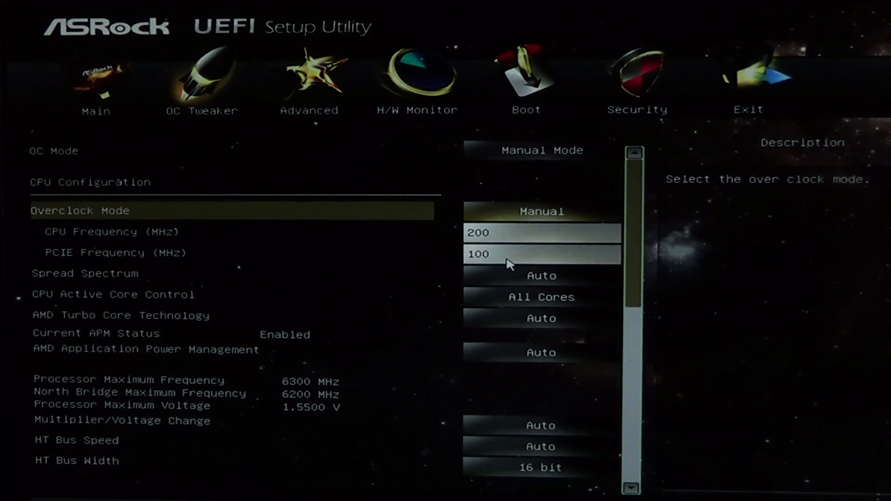
click(539, 275)
click(466, 291)
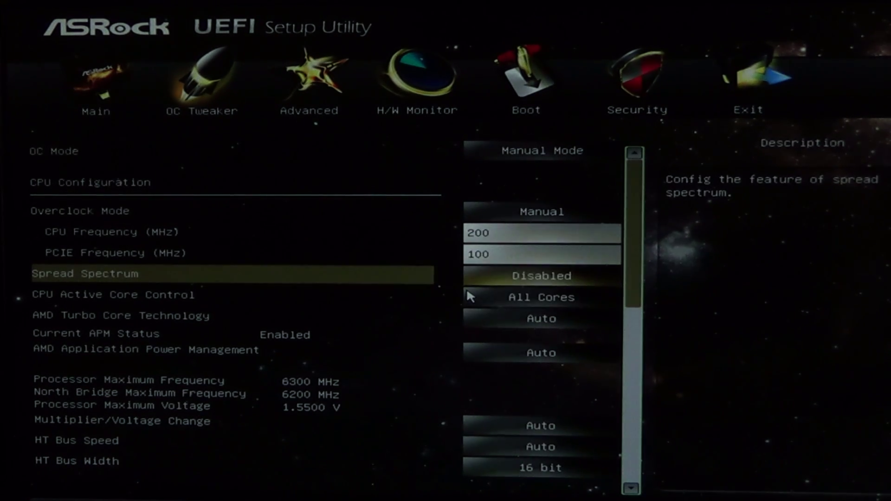
Step: Disable AMD Turbo Core and Application Power Management, and enable CPU Load-Line Calibration
click(512, 316)
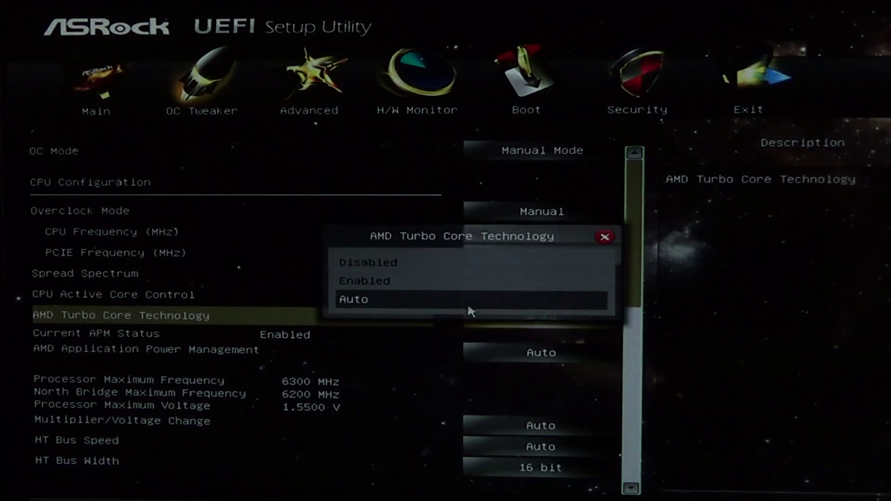
click(428, 260)
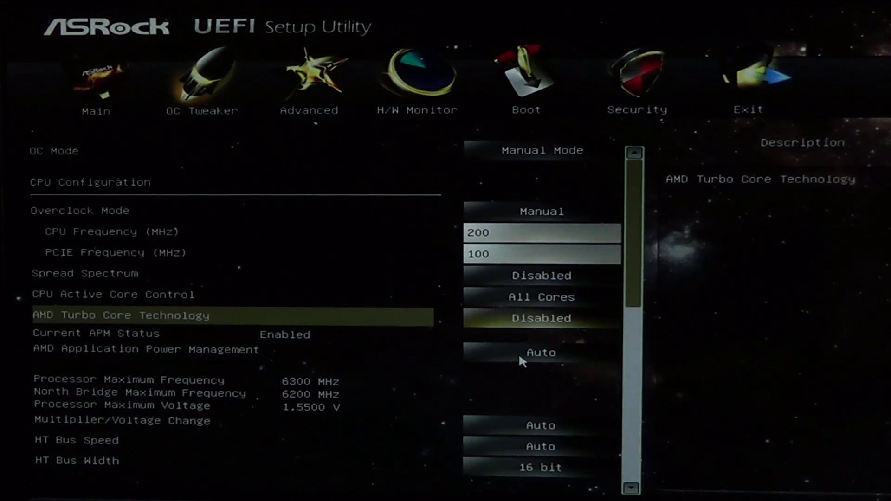
click(519, 354)
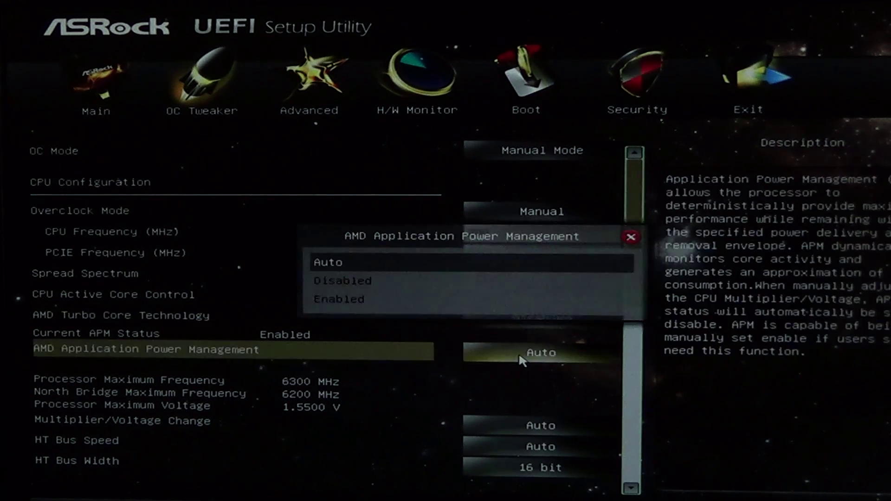
click(414, 277)
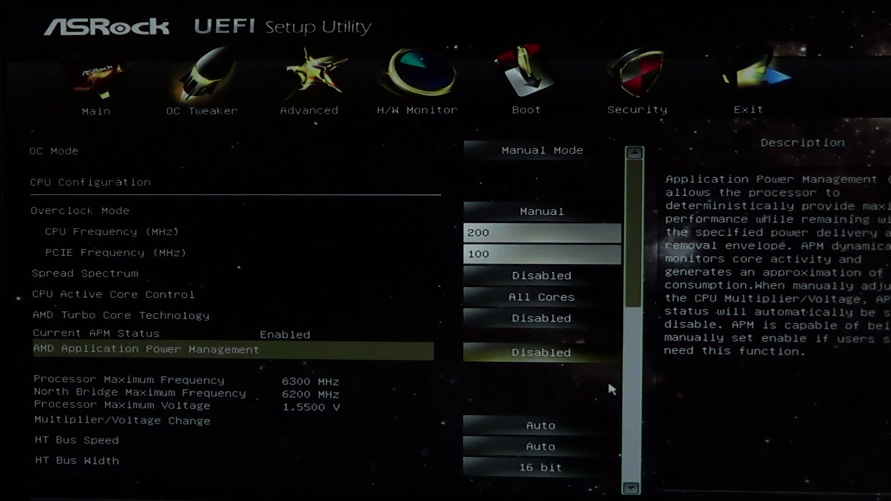
click(637, 410)
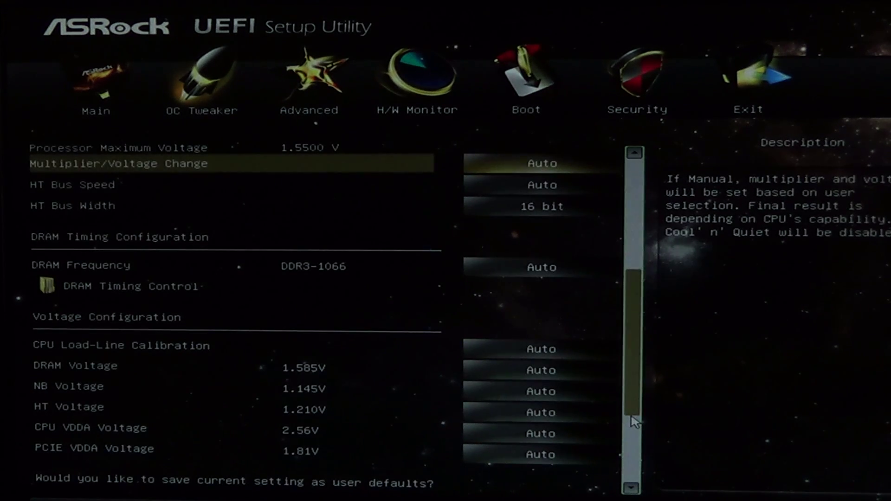
click(544, 357)
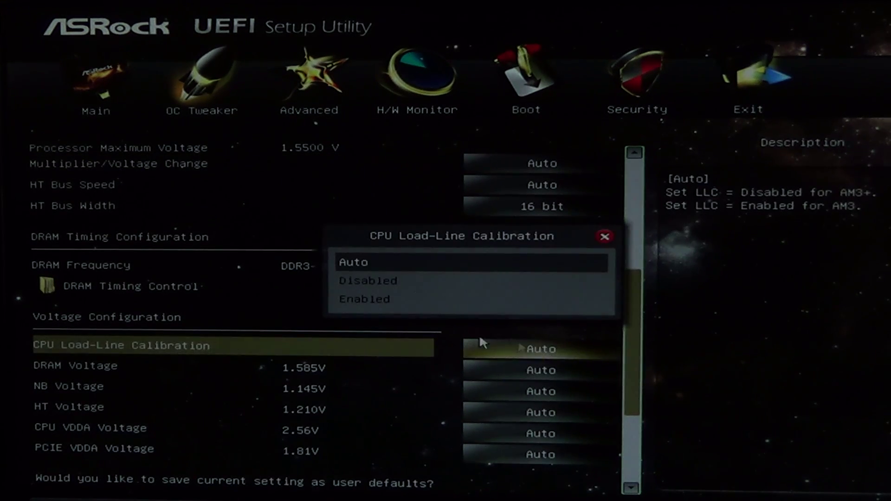
click(415, 305)
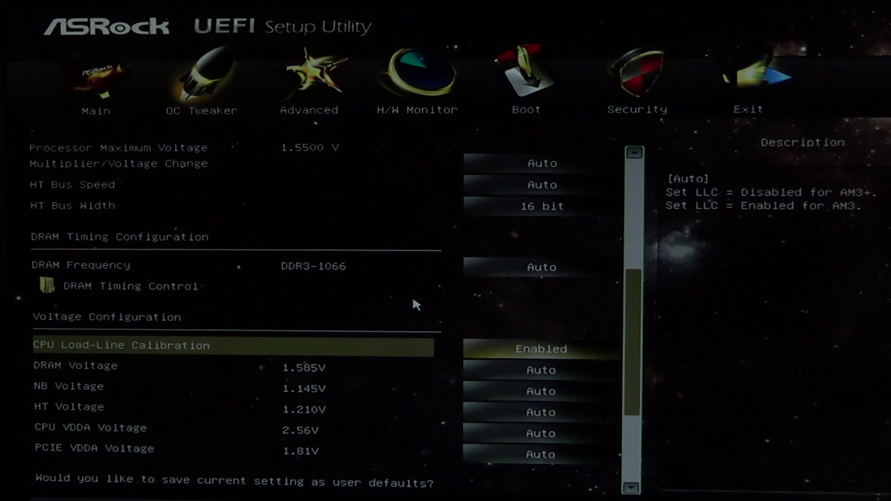
Step: Disable CPU Thermal Throttle under Advanced > CPU Configuration, then return to OC Tweaker
click(310, 97)
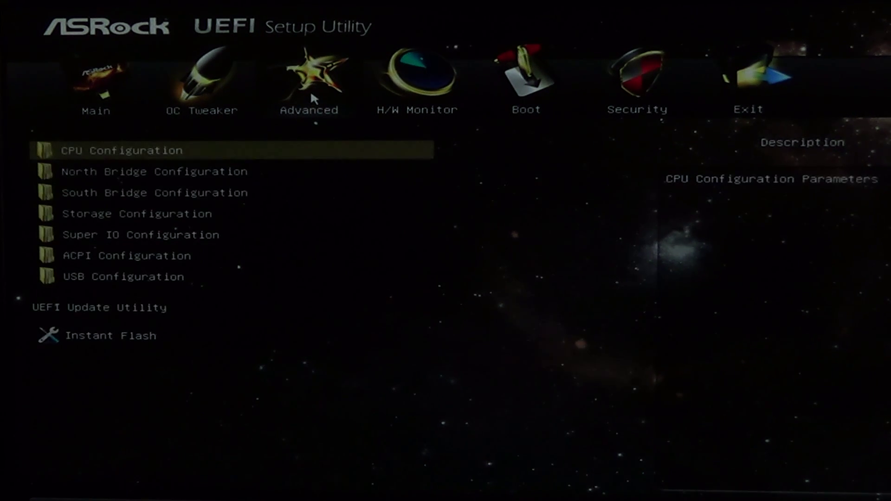
click(110, 159)
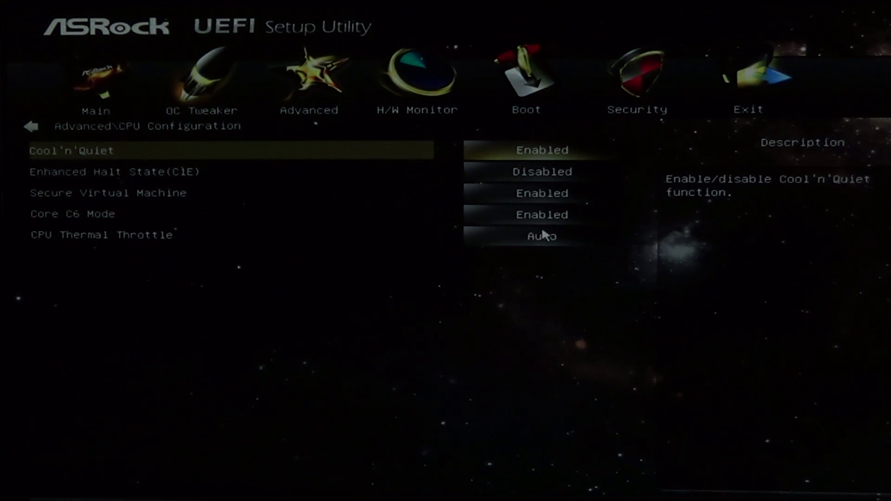
click(551, 246)
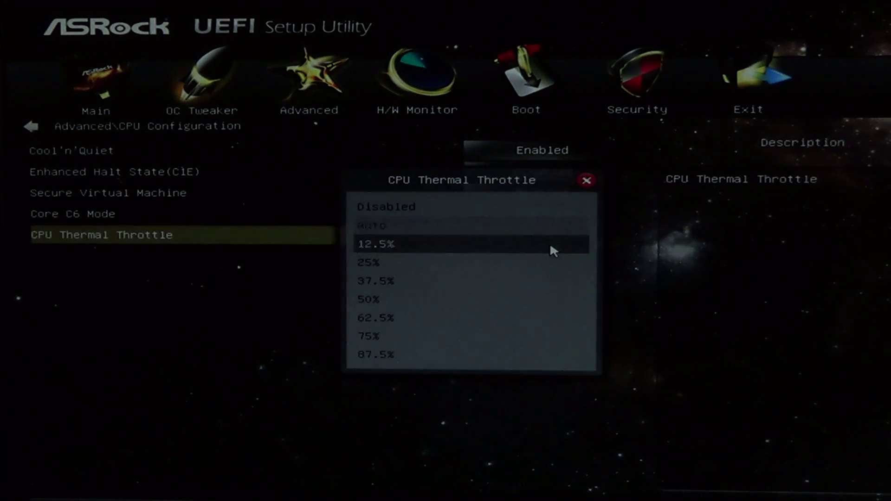
click(397, 207)
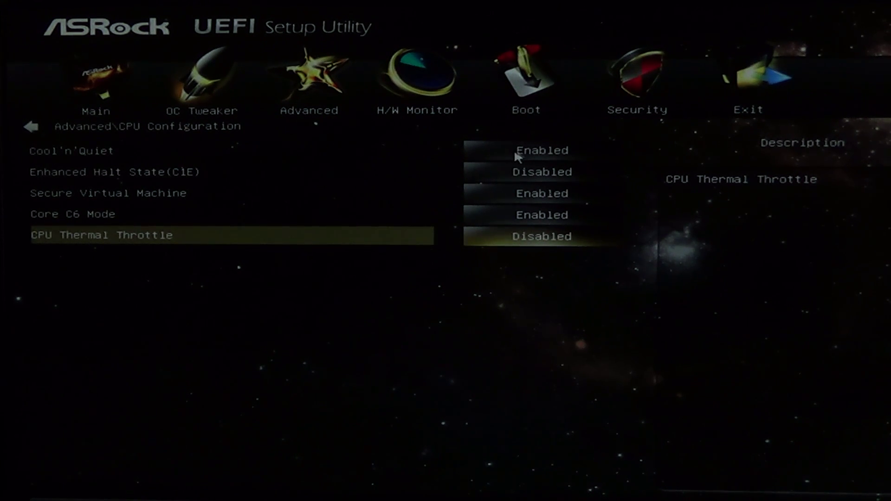
click(217, 88)
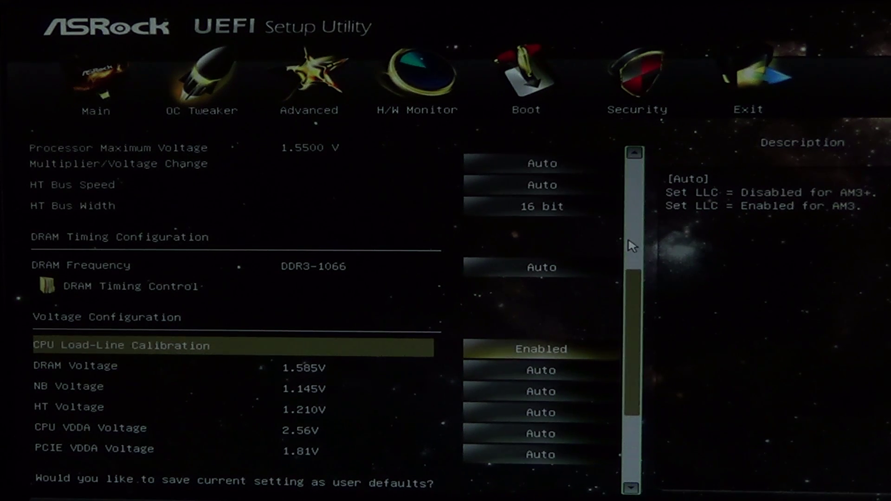
scroll(633, 246, up, 2)
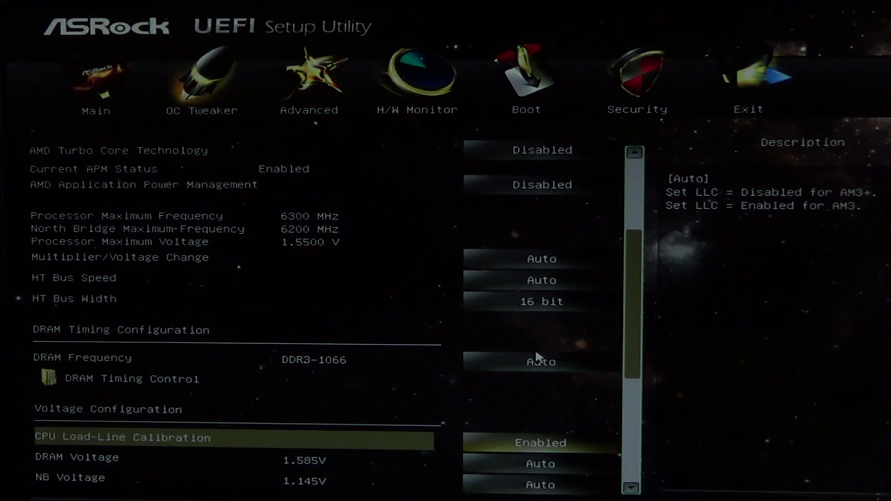
Step: Set Multiplier/Voltage Change to Manual and the CPU multiplier to x22.5 (4500MHz)
click(556, 259)
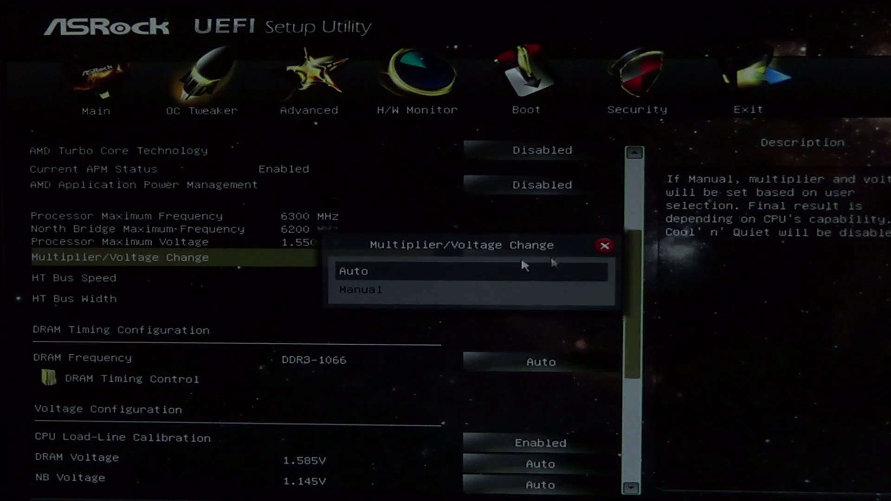
click(435, 298)
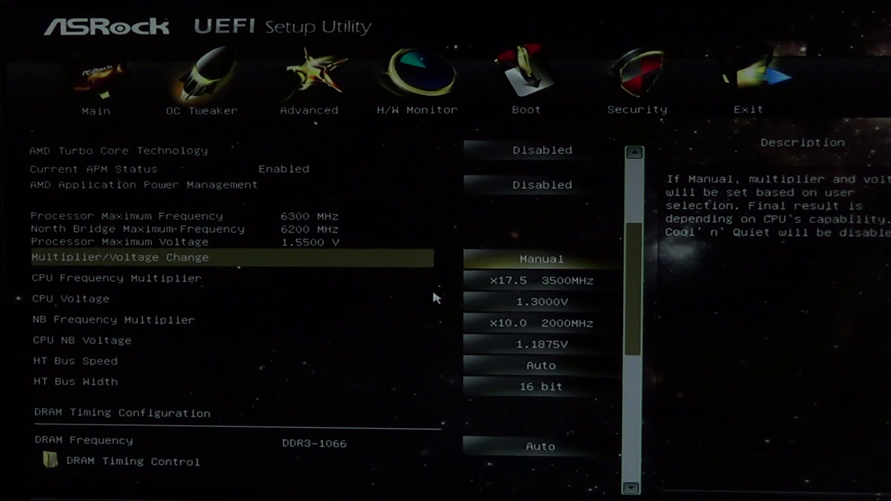
click(516, 283)
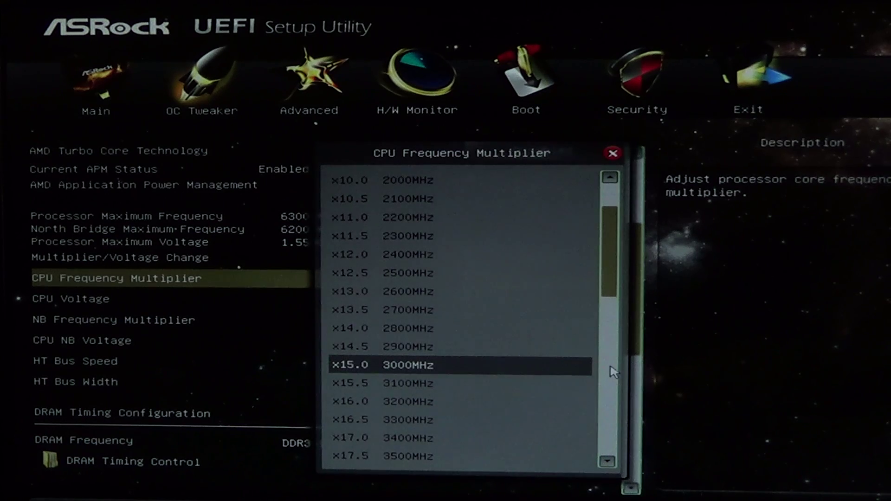
scroll(614, 371, down, 3)
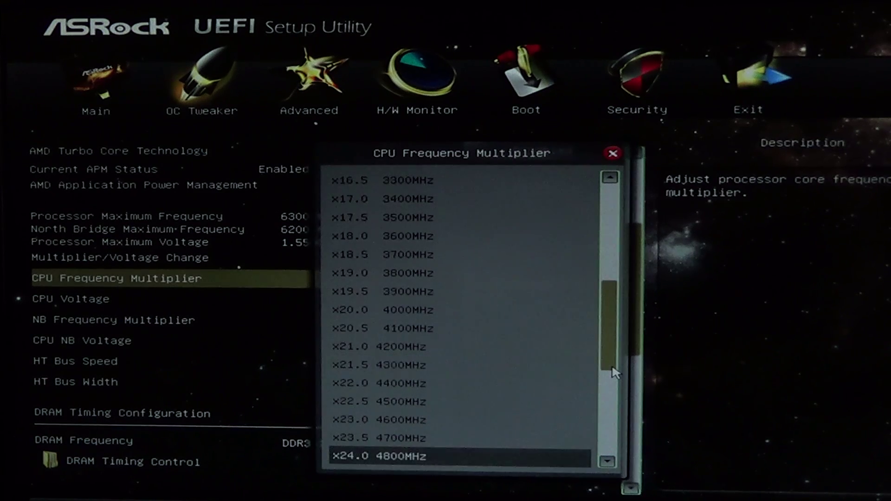
click(449, 404)
Step: Set CPU Voltage to 1.4500V, then save changes and exit setup
click(546, 303)
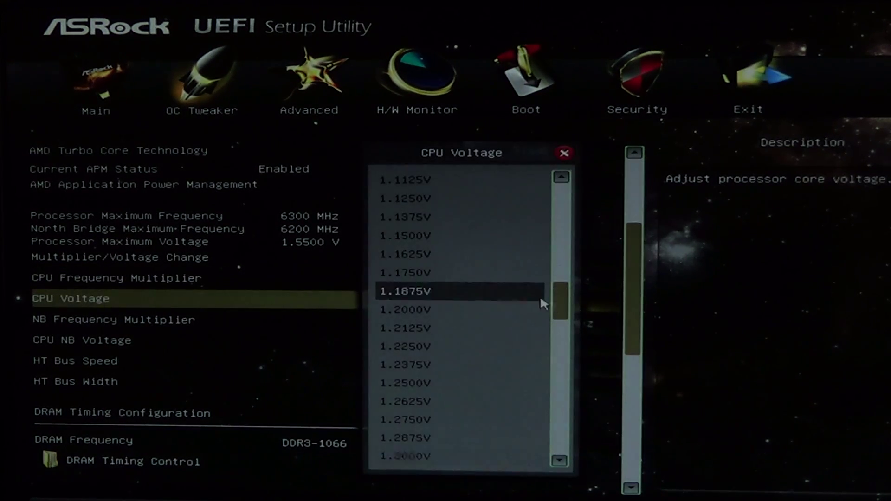
click(563, 367)
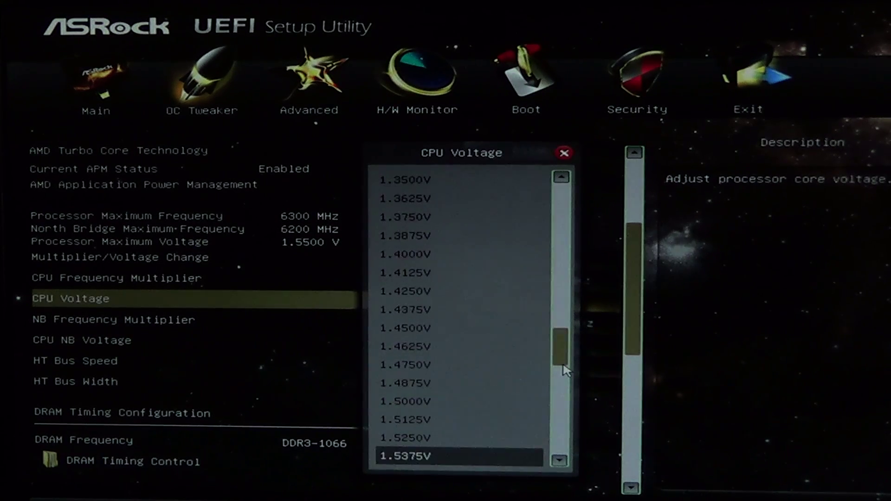
click(473, 331)
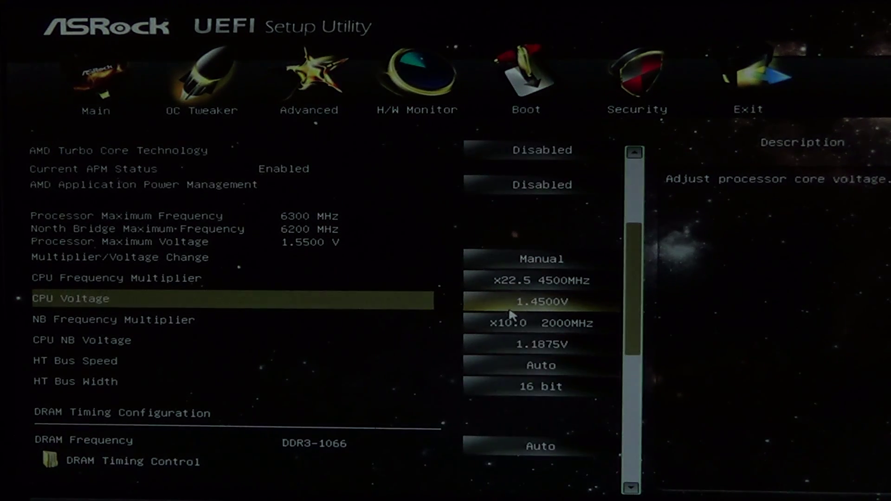
click(754, 91)
click(181, 153)
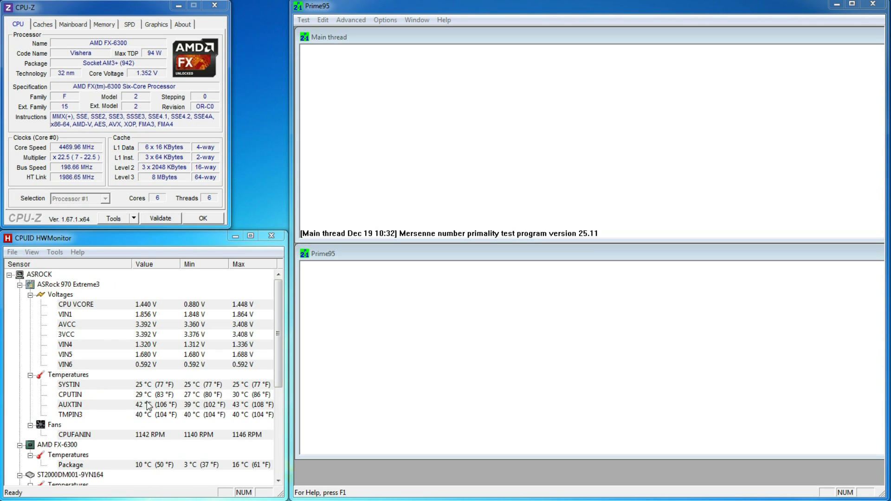
Step: With CPU-Z showing about 4500 MHz, open Prime95's Options menu
click(384, 20)
Step: Start Prime95's Blend torture test on 6 threads and view Worker #6's log
click(396, 60)
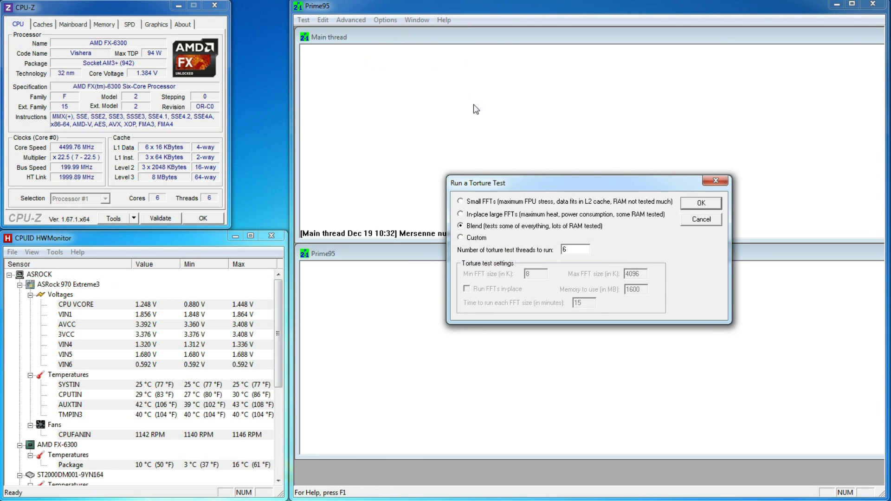
click(690, 203)
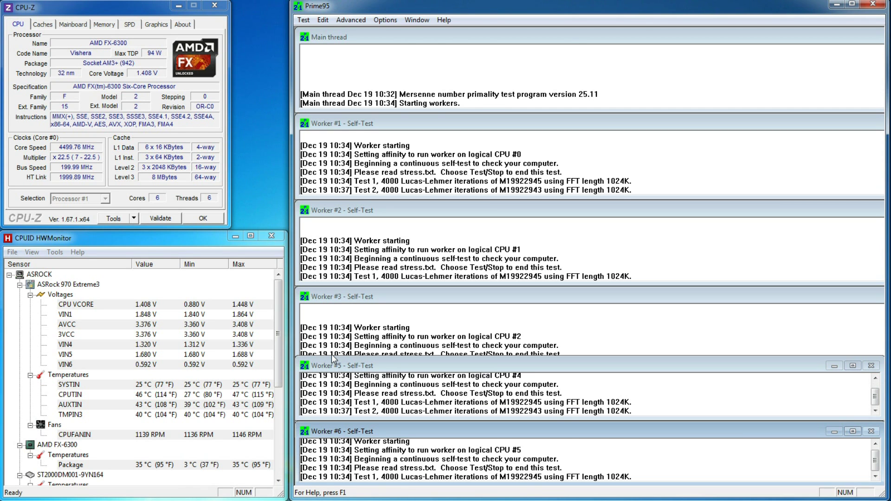
click(354, 434)
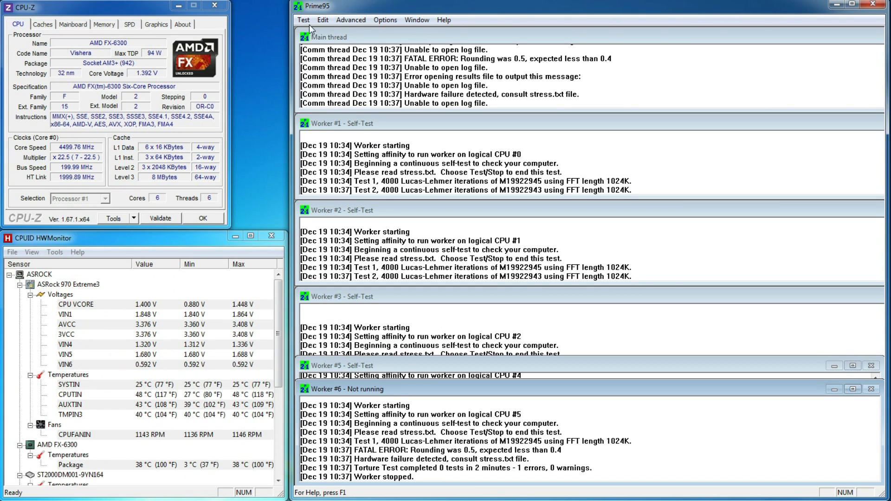
Step: Stop all Prime95 workers after the hardware failure error
click(305, 20)
click(320, 83)
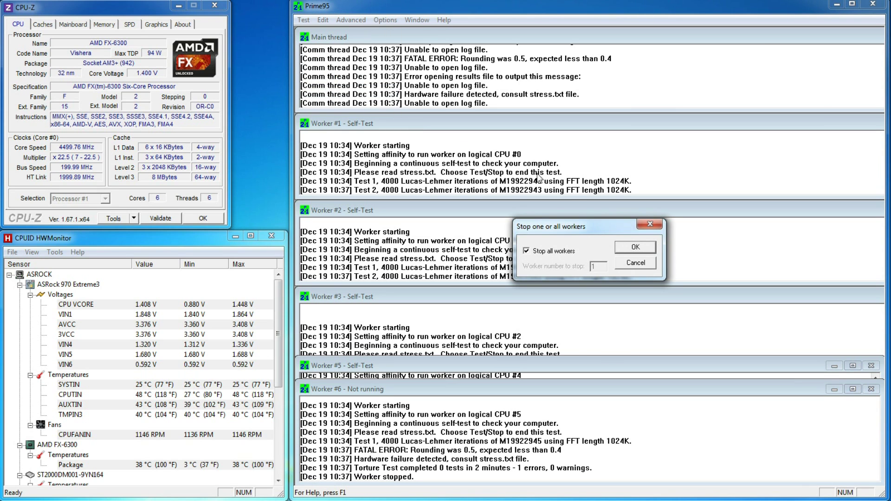
click(624, 245)
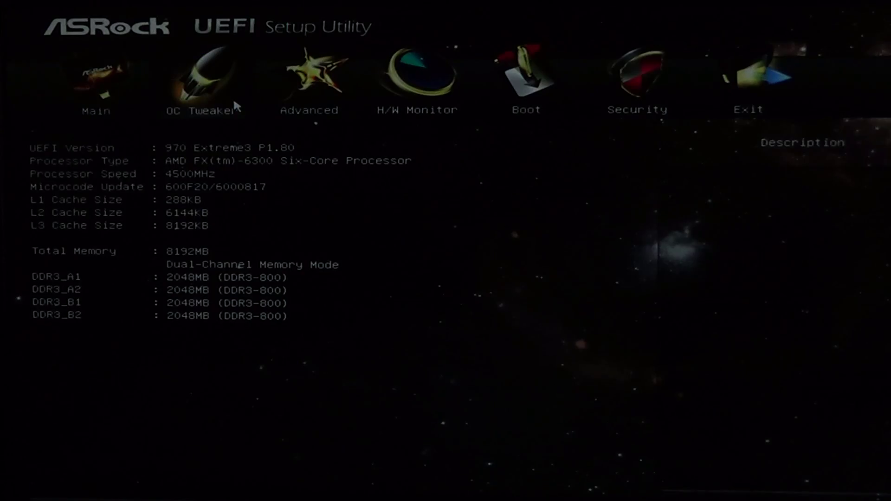
Step: Raise CPU Voltage to 1.5000V in OC Tweaker, then save changes and exit
click(186, 95)
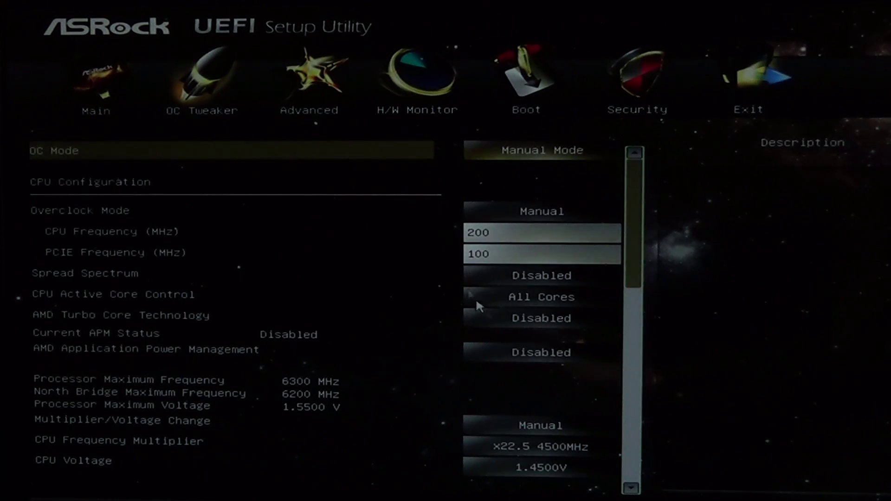
click(553, 469)
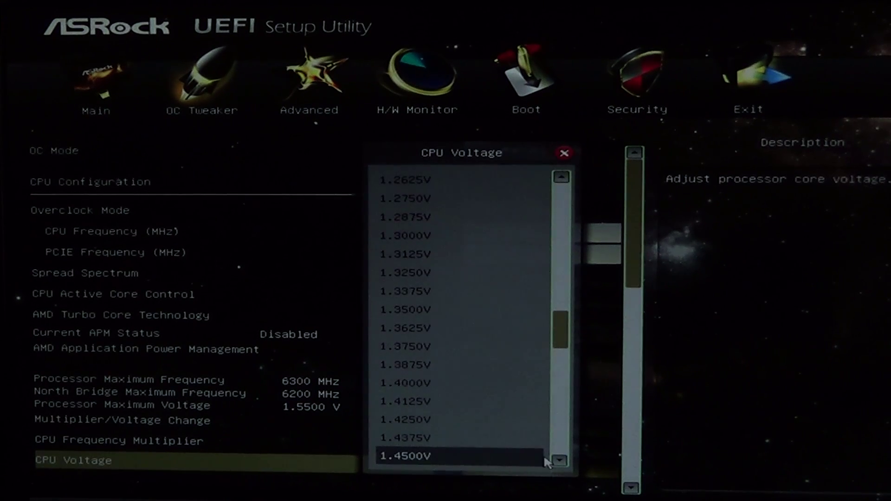
scroll(564, 381, down, 4)
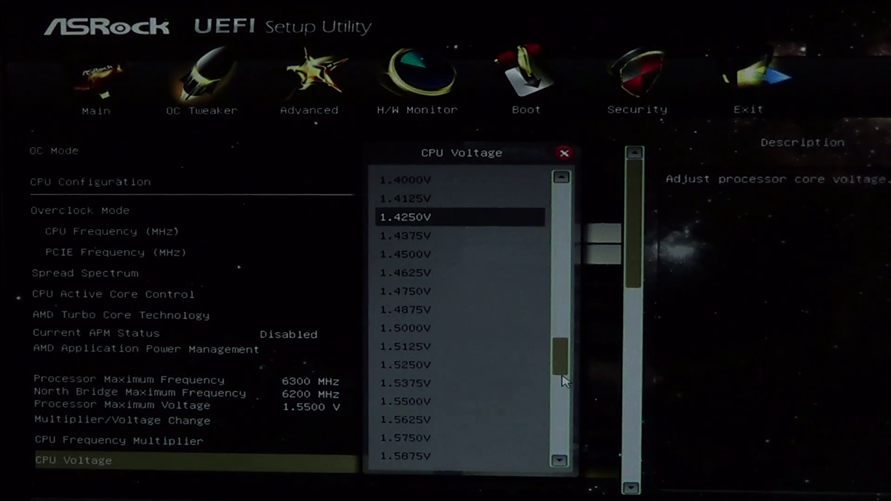
click(445, 325)
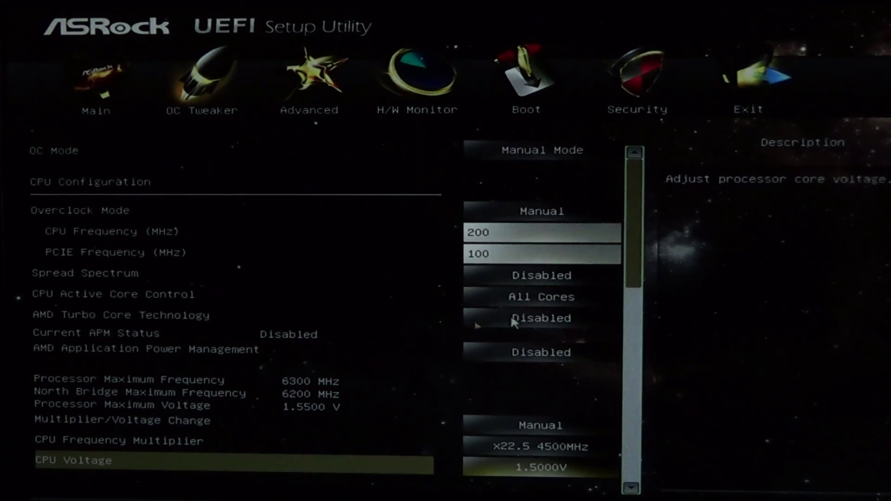
click(748, 85)
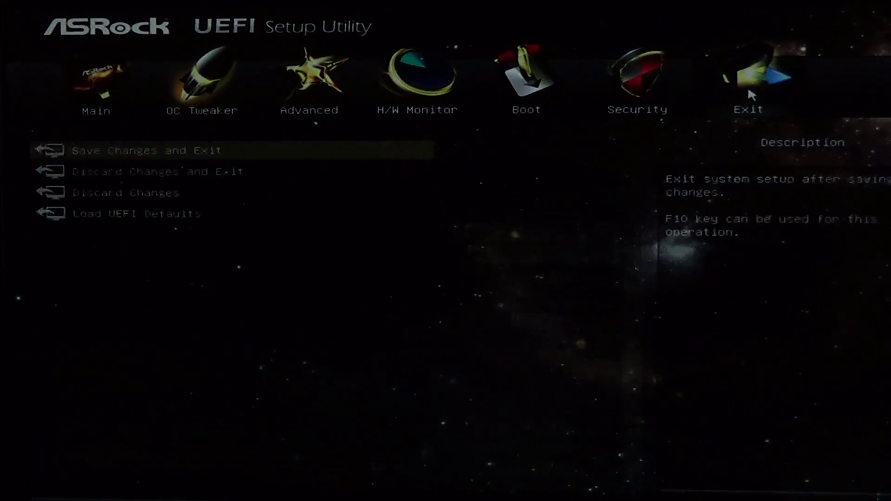
click(204, 149)
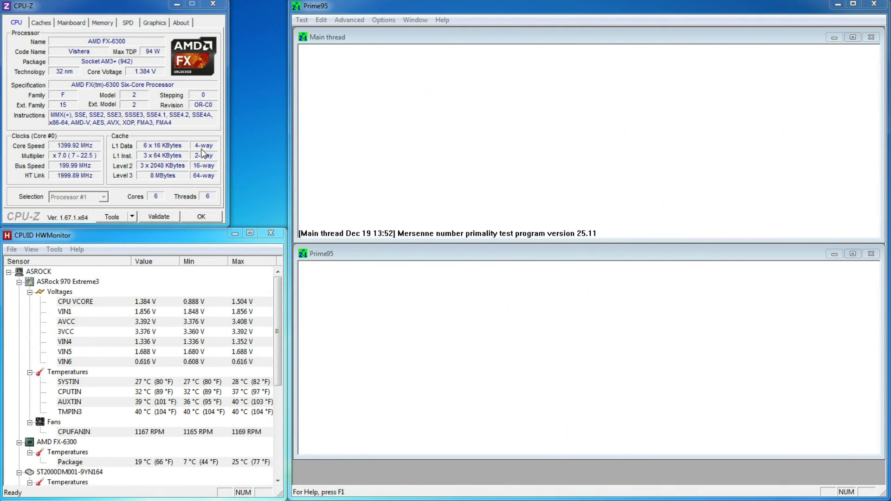
Step: Start Prime95's Blend torture test on 6 threads at 4500 MHz
click(385, 21)
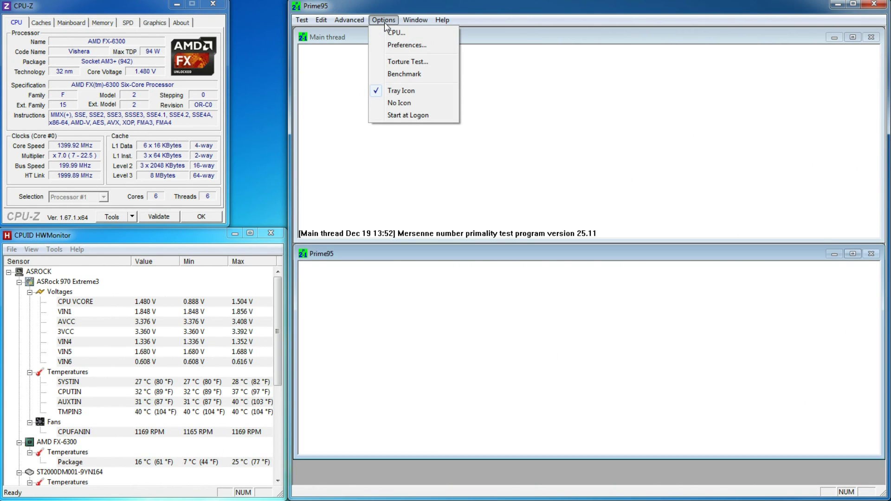
click(407, 62)
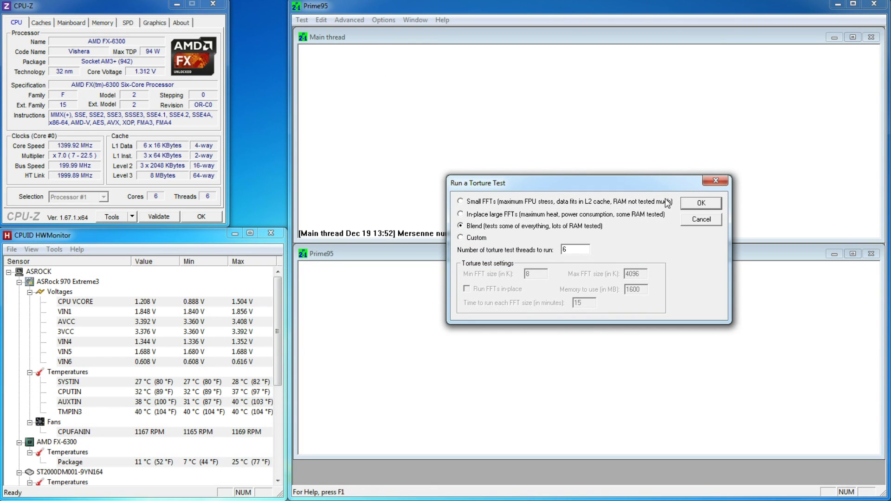
click(702, 204)
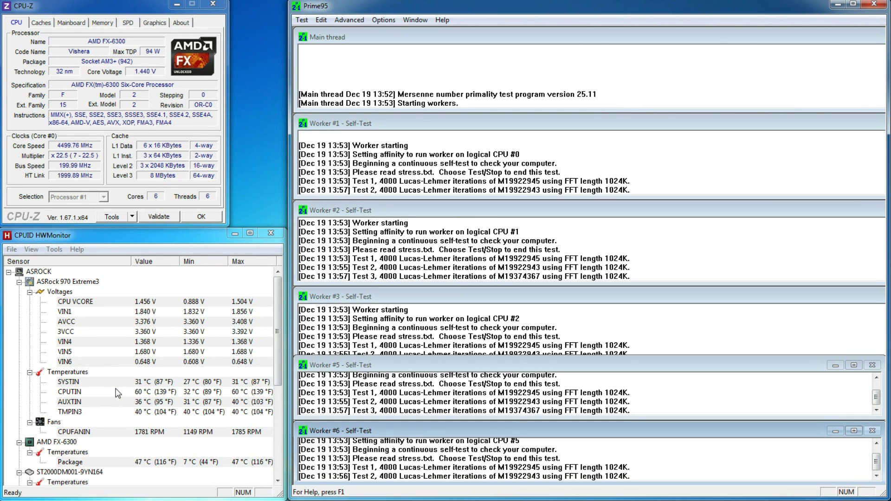
Step: Stop all Prime95 workers once the run finishes with 0 errors
click(301, 20)
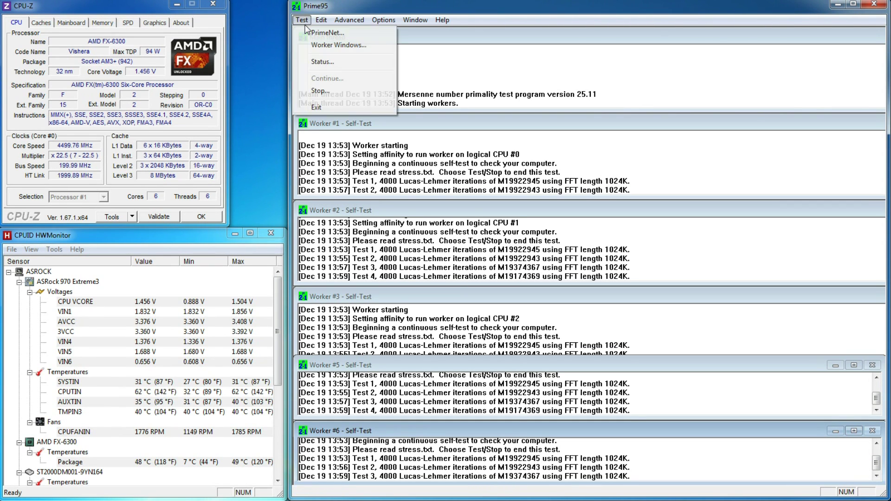
click(324, 91)
click(629, 249)
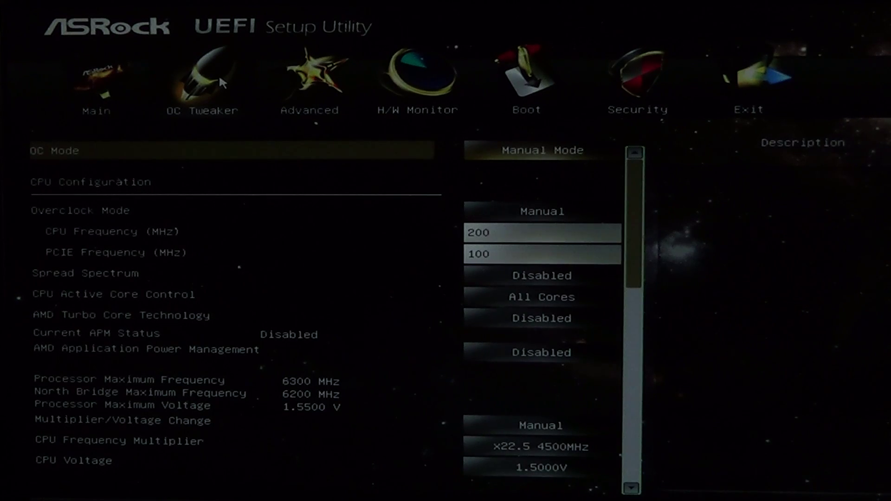
Step: Lower CPU Voltage to 1.4750V and bring up the Exit page
click(550, 468)
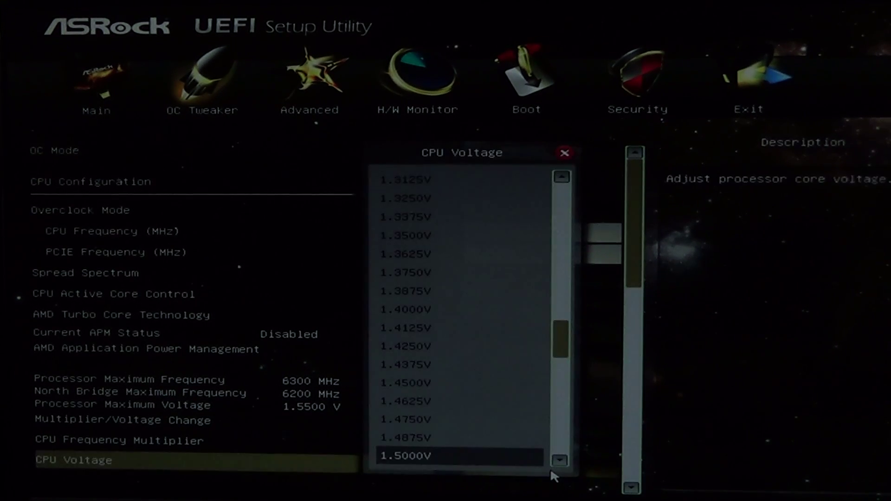
click(490, 427)
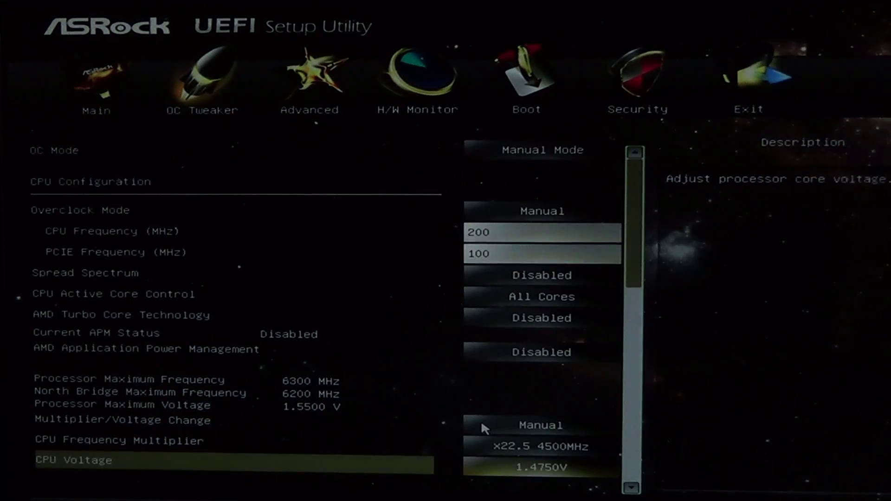
click(756, 110)
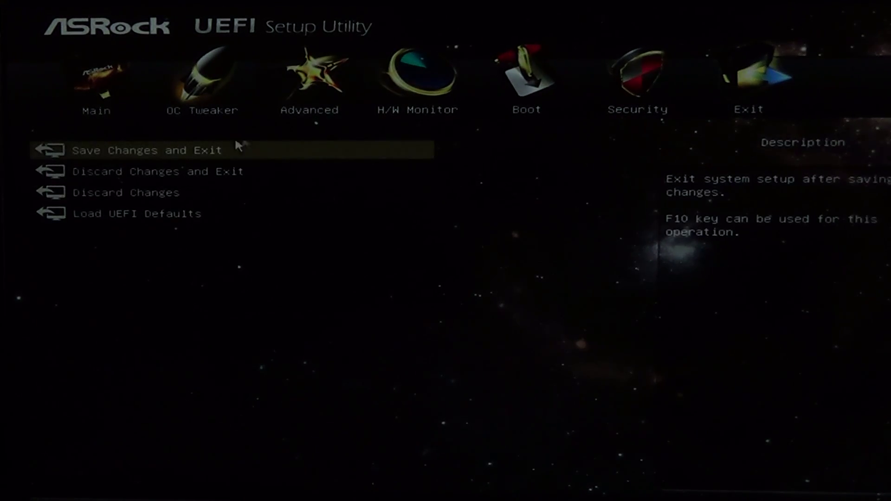
Step: Save and exit UEFI, run Prime95's default torture test, then return to OC Tweaker
click(203, 148)
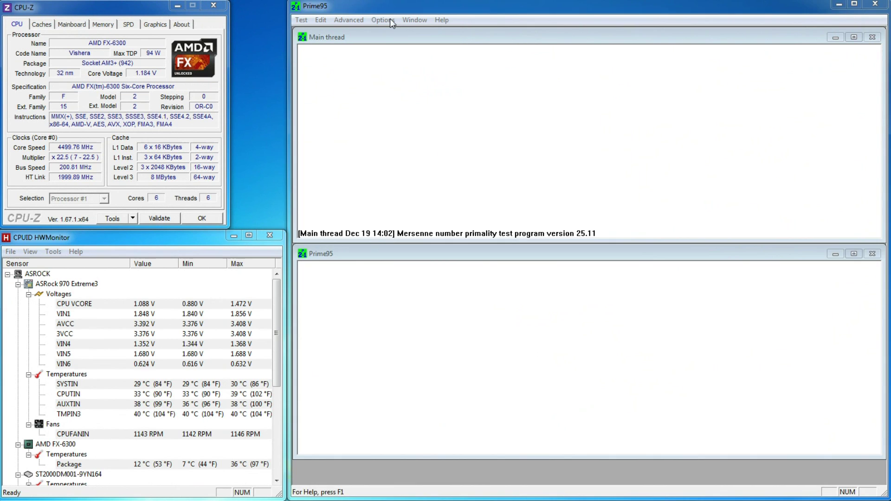
click(391, 21)
click(394, 62)
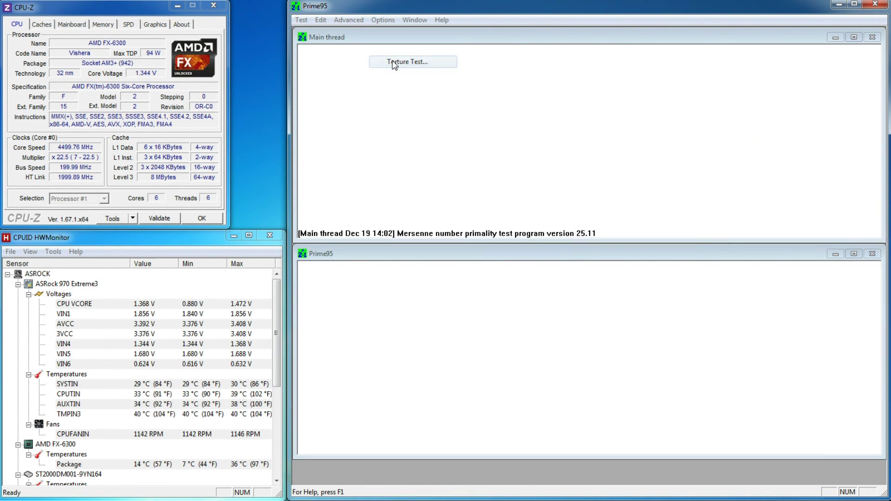
click(702, 204)
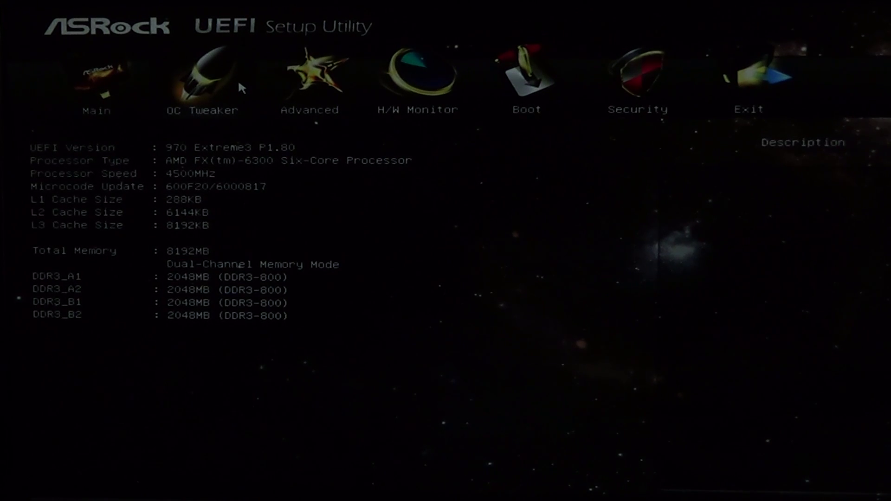
click(239, 86)
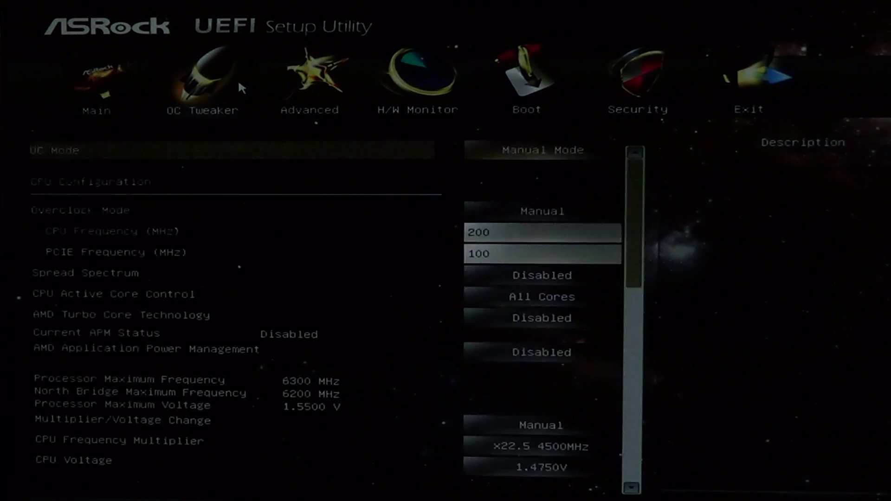
Step: Drop the CPU voltage from 1.475V to 1.4625V, then save changes and exit setup
click(550, 463)
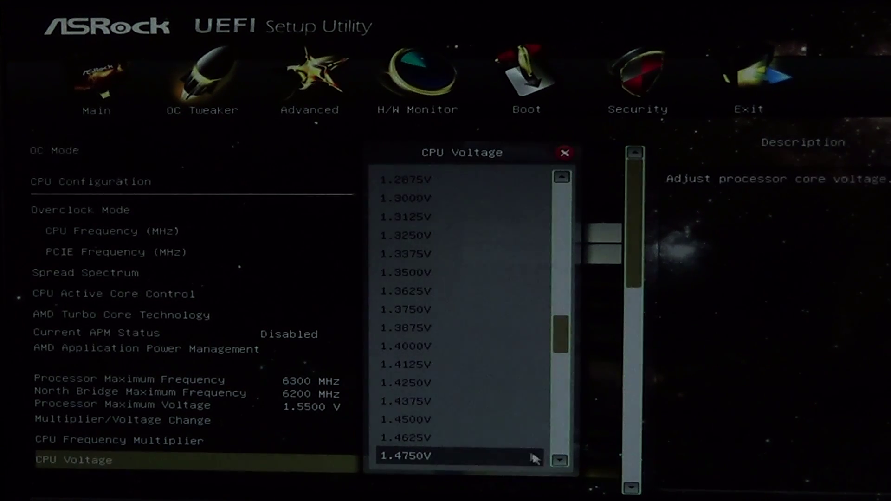
click(516, 439)
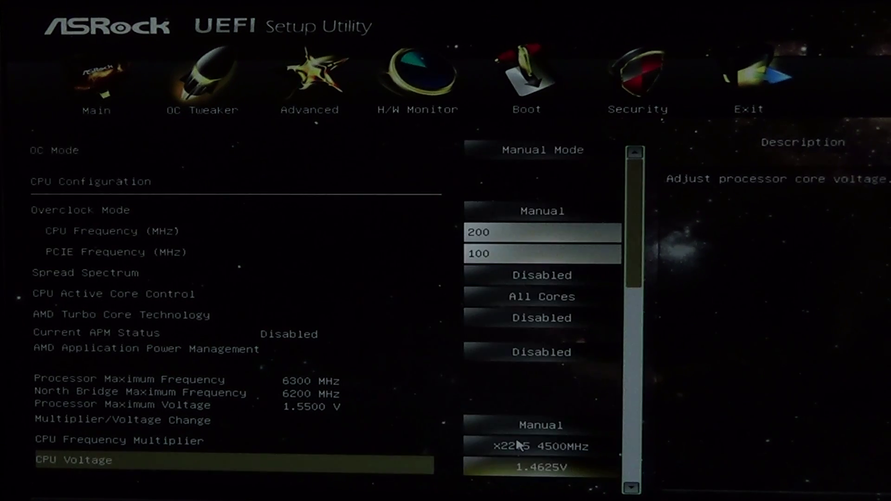
click(750, 93)
click(204, 148)
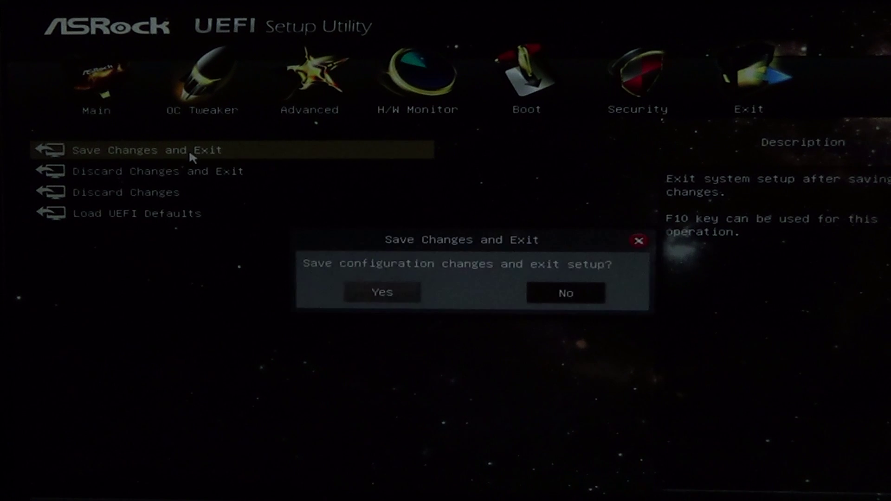
click(353, 296)
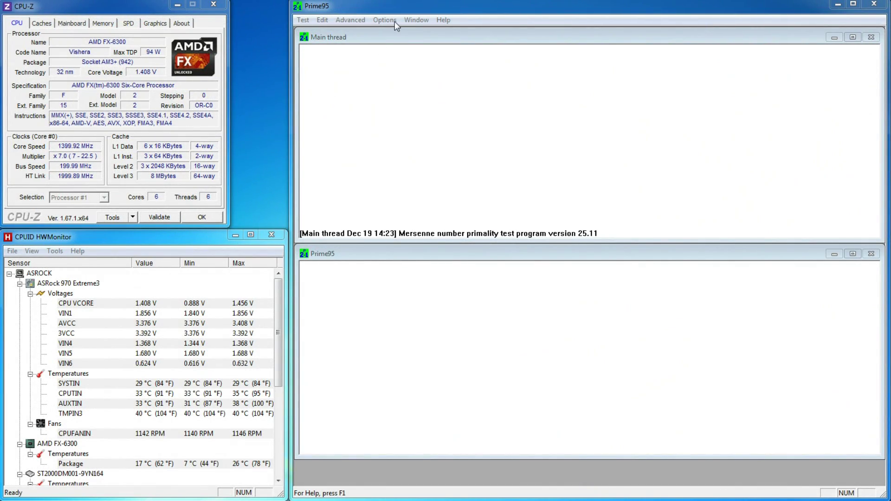
Step: Start a new Prime95 Blend torture test on six threads
click(384, 20)
click(408, 63)
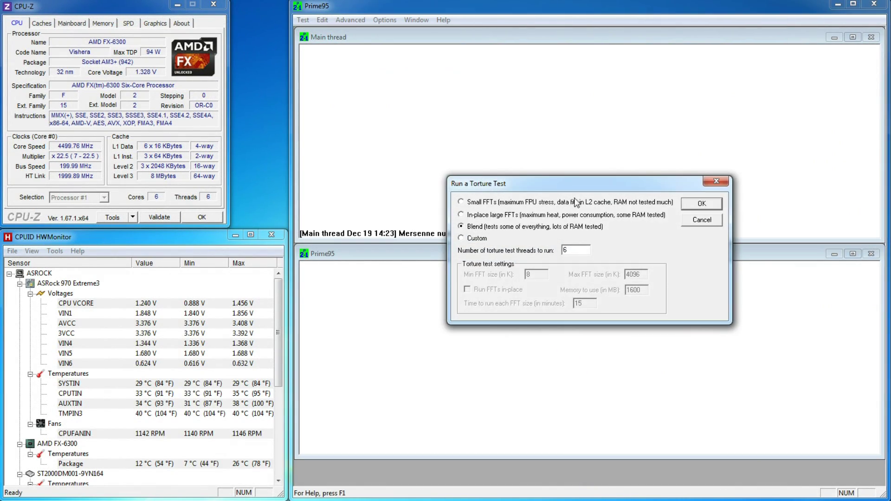
click(702, 204)
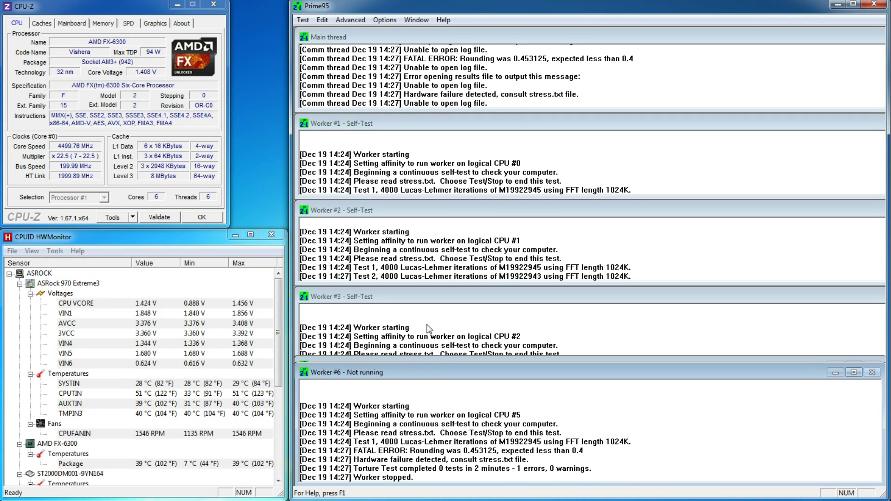
Step: After Worker #6 reports a hardware failure, stop all Prime95 workers
click(304, 21)
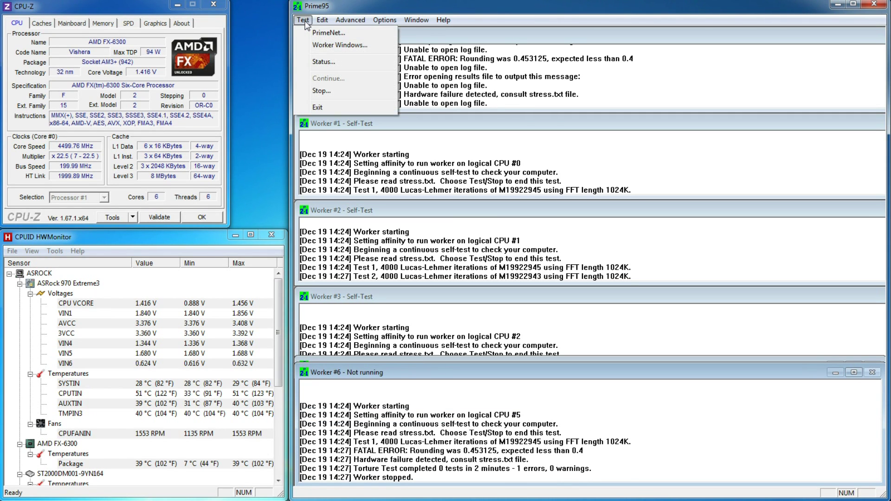
click(325, 91)
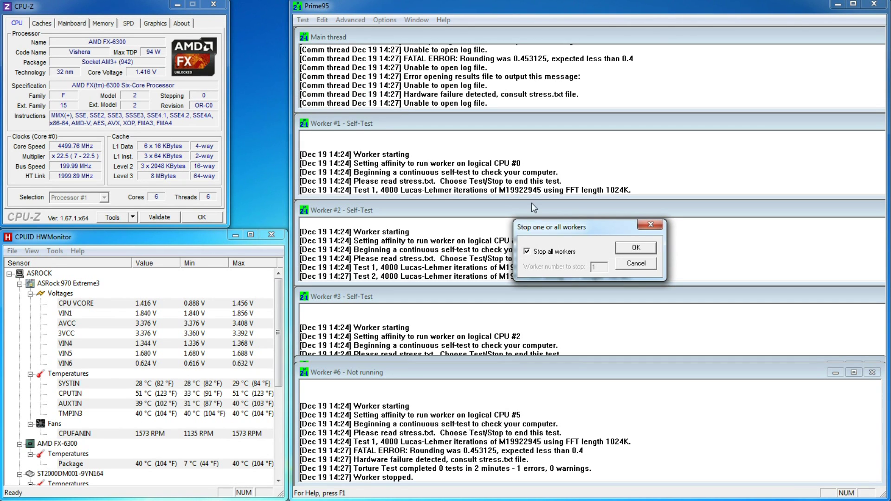
click(618, 243)
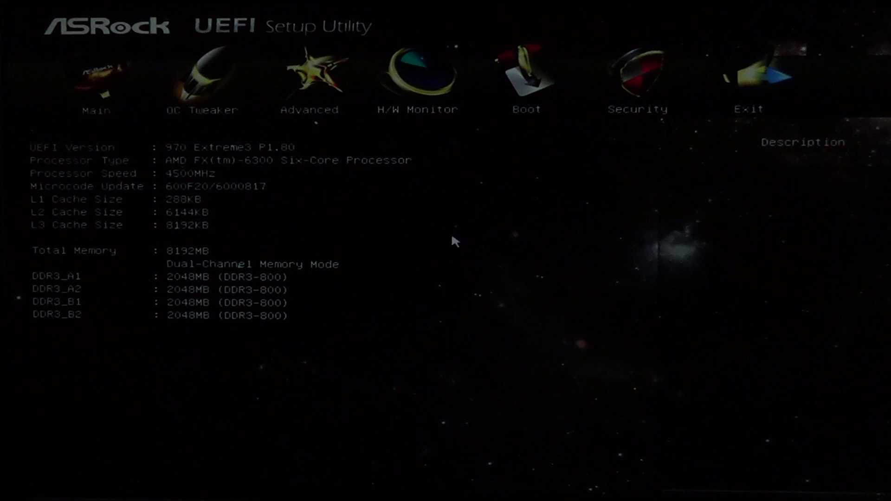
Step: In OC Tweaker, set the multiplier to x22.0 4400MHz and begin Save Changes and Exit
click(223, 92)
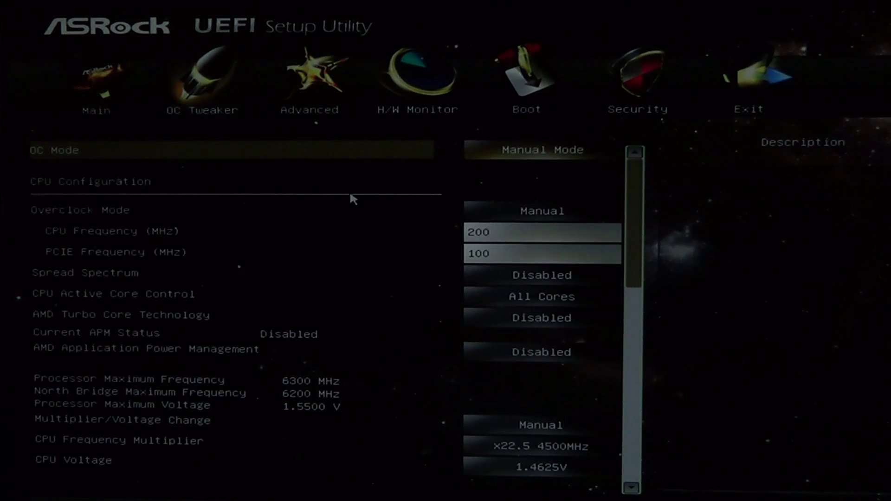
click(543, 447)
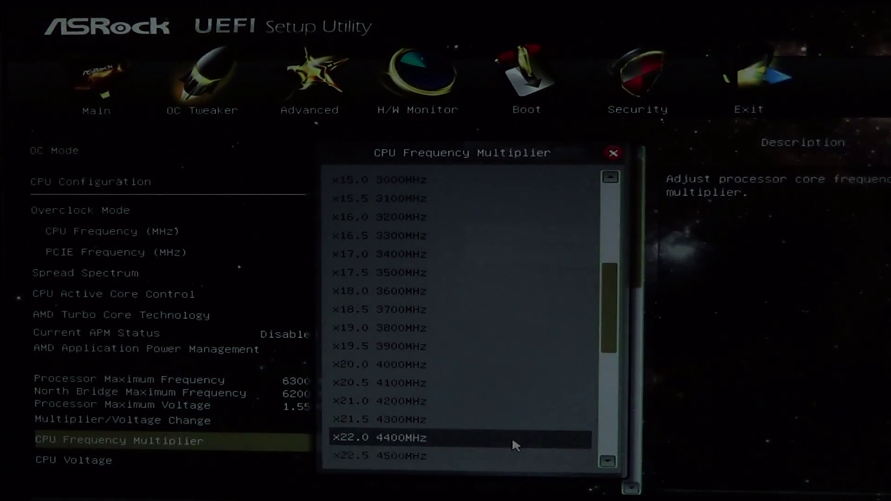
click(502, 436)
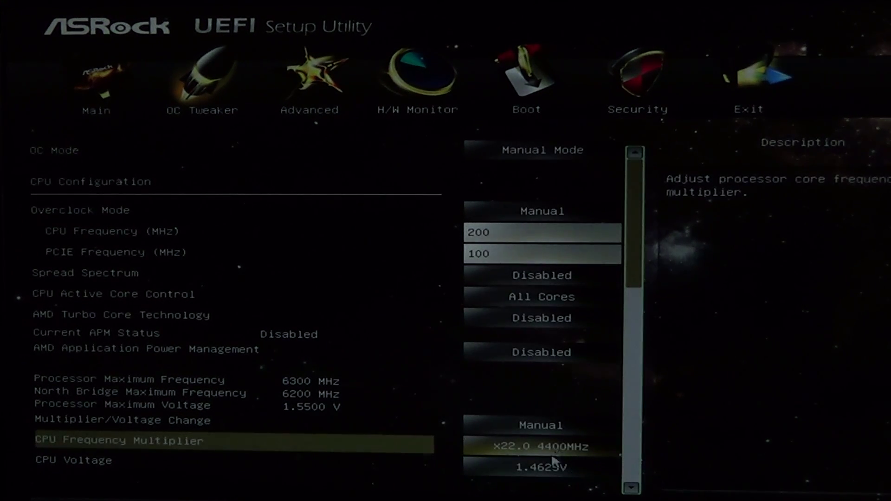
click(743, 89)
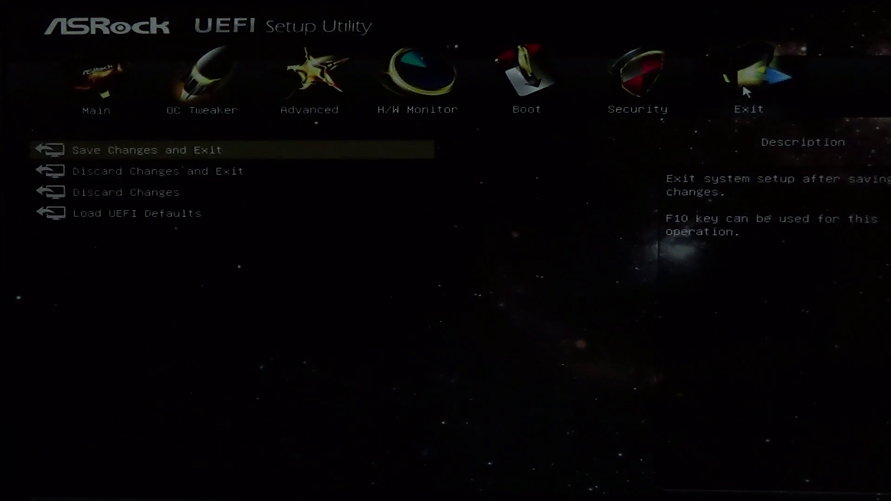
click(181, 153)
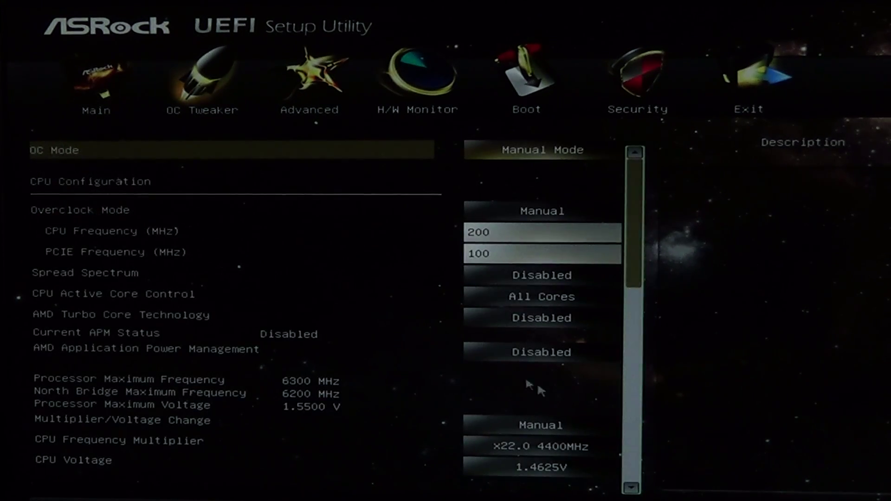
Step: Change to multiplier x21.5 4300MHz with 1.4125V CPU voltage, then save and exit
click(567, 447)
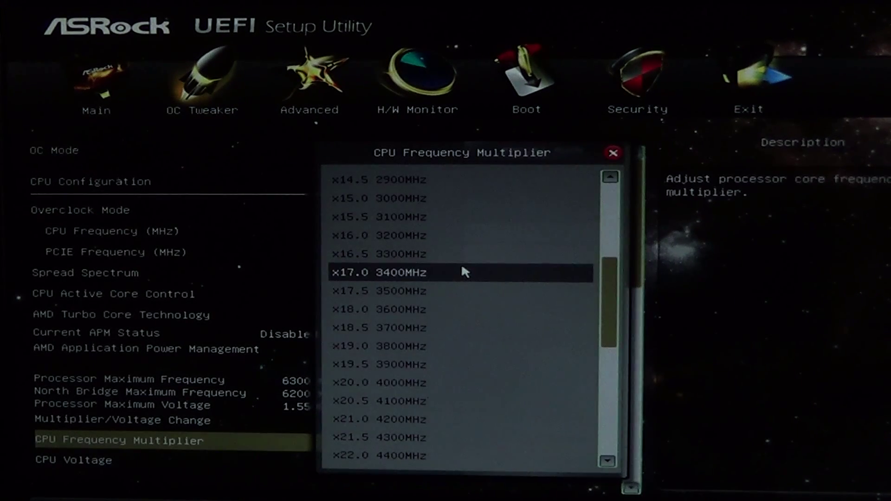
click(423, 438)
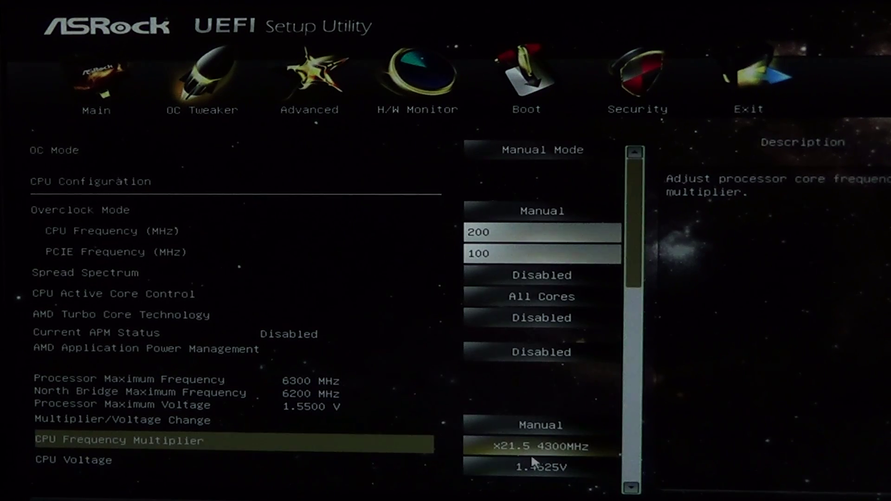
click(534, 464)
click(474, 387)
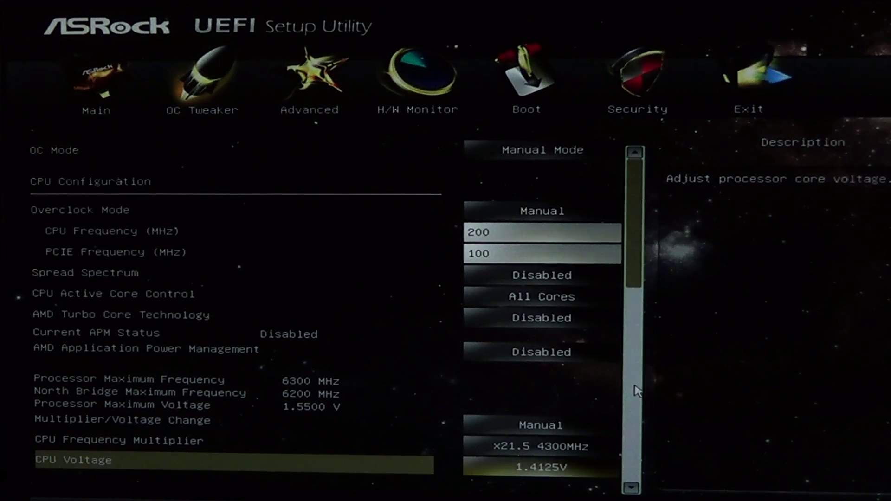
click(637, 334)
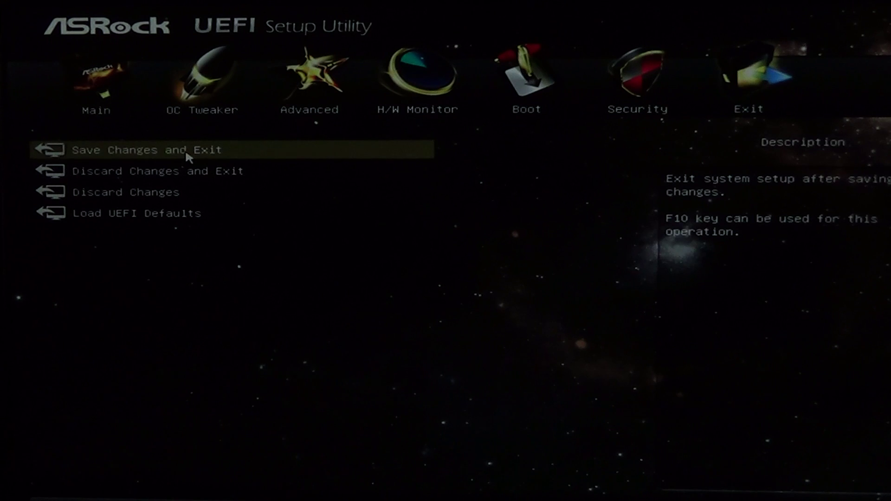
click(176, 151)
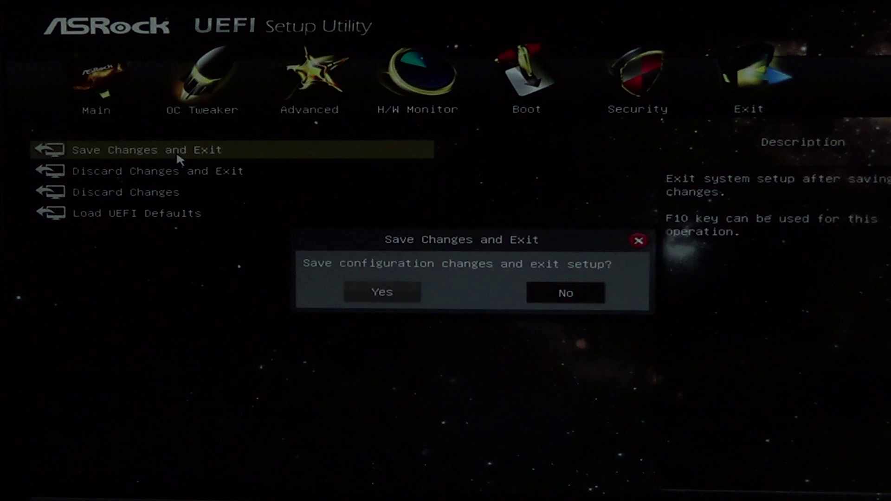
click(364, 307)
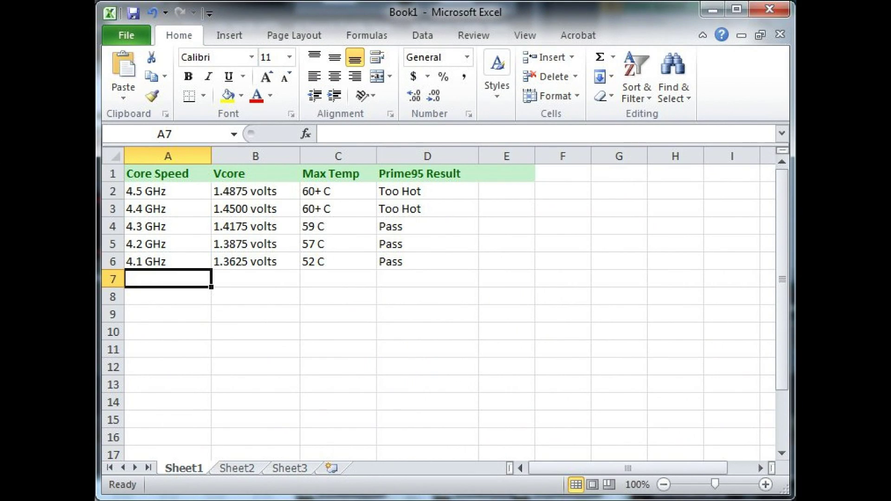